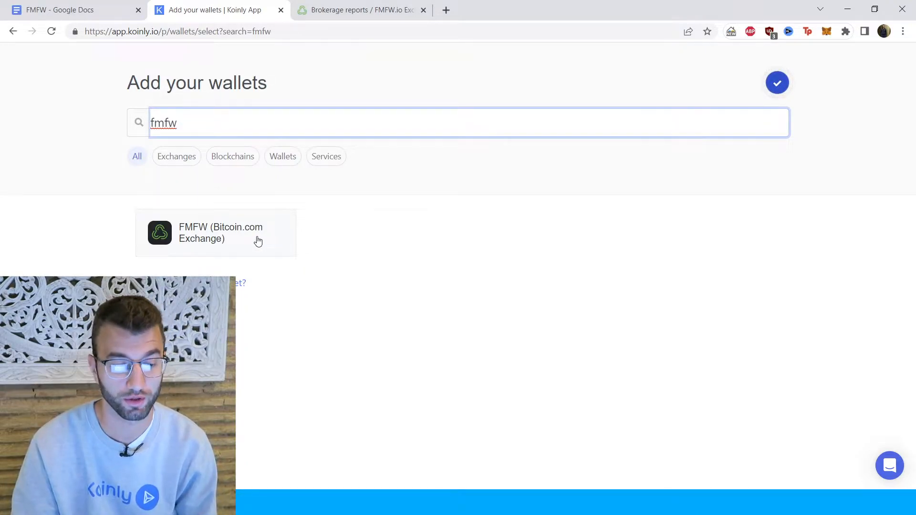
# - Select the FMFW (Bitcoin.com Exchange) wallet and open its auto-sync setup
pyautogui.moveTo(262, 232); pyautogui.dragTo(256, 229)
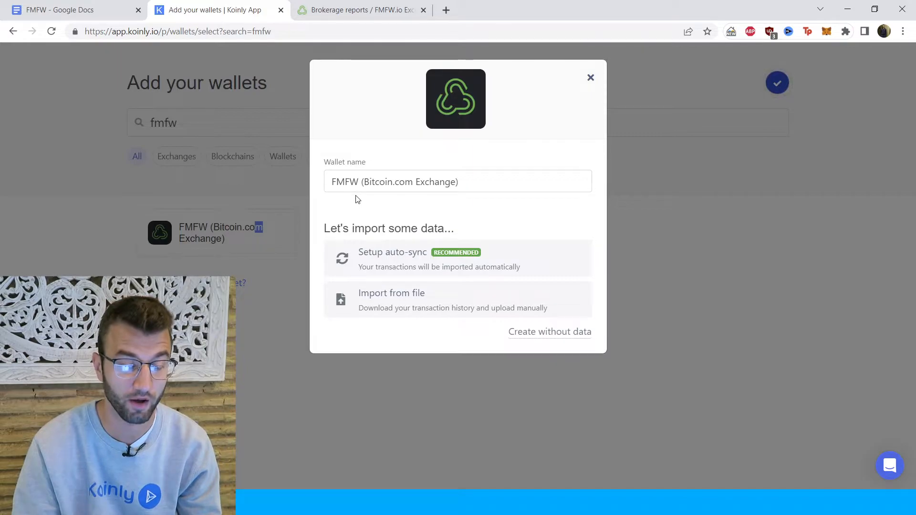
pyautogui.click(399, 260)
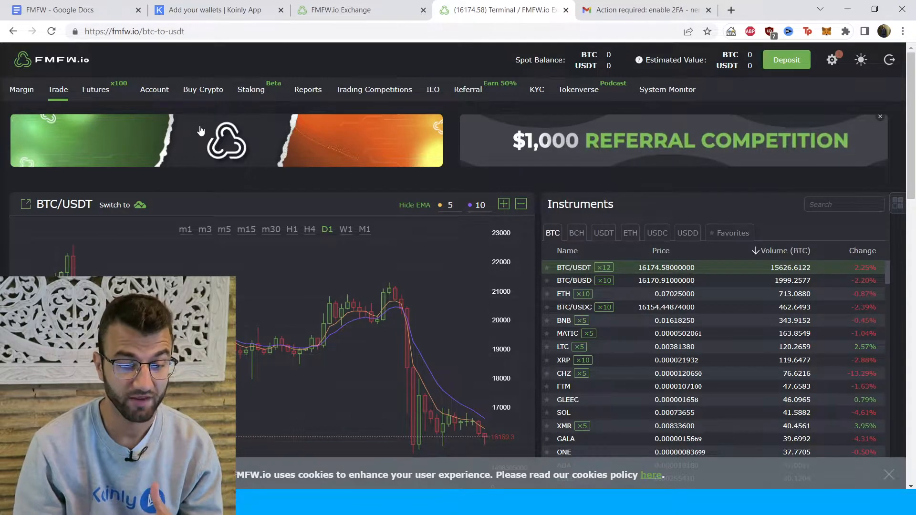
# - Generate a new API key in the FMFW.io account settings
pyautogui.click(831, 61)
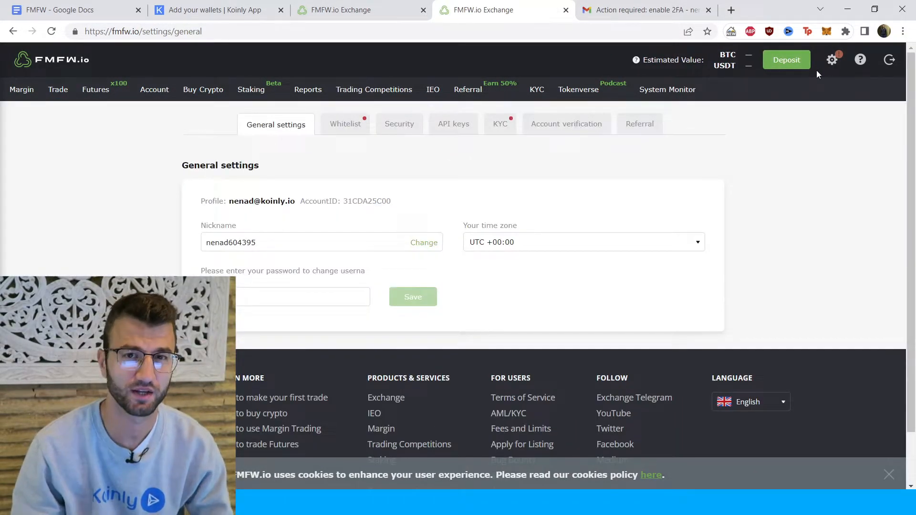
pyautogui.click(459, 130)
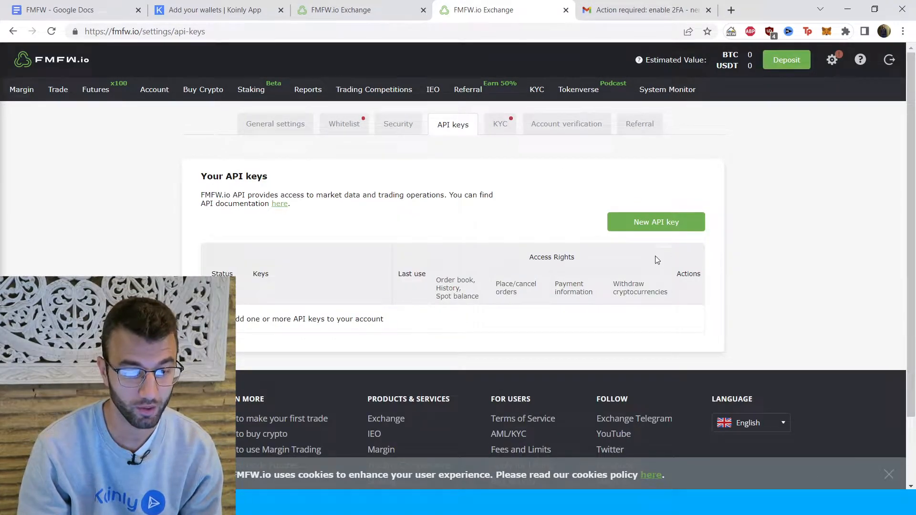
pyautogui.click(646, 221)
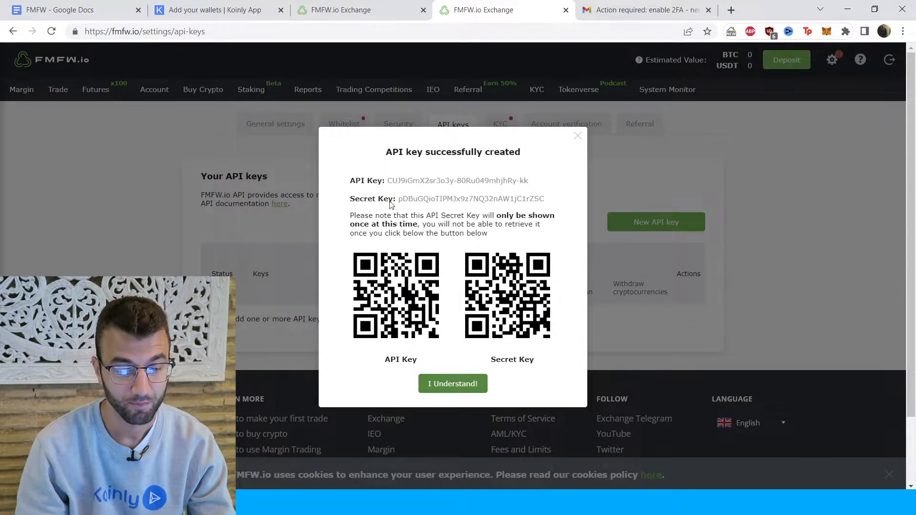
# - Copy the new API key from FMFW.io into the API key field of the Koinly FMFW setup
pyautogui.moveTo(389, 182)
pyautogui.mouseDown()
pyautogui.moveTo(531, 181)
pyautogui.moveTo(387, 182)
pyautogui.mouseUp()
pyautogui.click(521, 182)
pyautogui.hotkey('ctrl', 'c')
pyautogui.click(214, 10)
pyautogui.click(458, 172)
pyautogui.hotkey('ctrl', 'v')
# - Copy the secret key from FMFW.io into Koinly's API secret field and run the secure import from the beginning
pyautogui.click(483, 9)
pyautogui.moveTo(547, 202); pyautogui.dragTo(396, 199)
pyautogui.hotkey('ctrl', 'c')
pyautogui.click(215, 10)
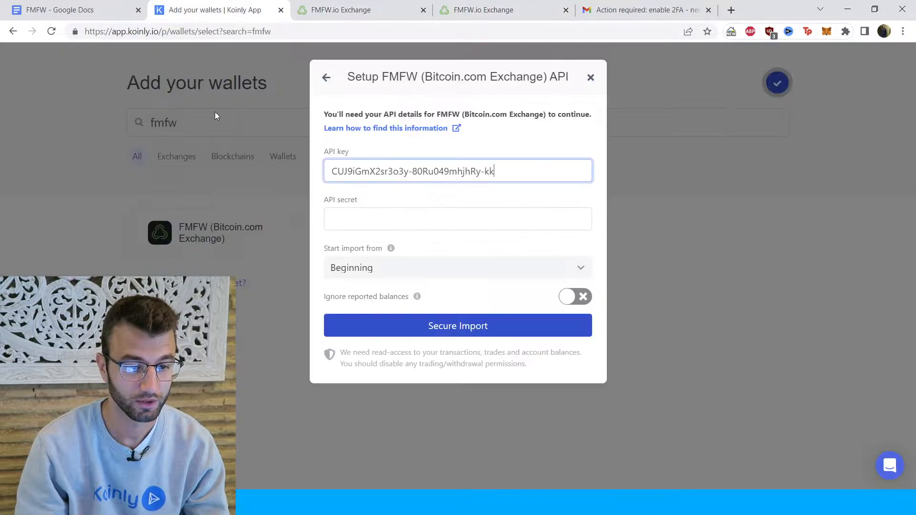
pyautogui.click(352, 214)
pyautogui.hotkey('ctrl', 'v')
pyautogui.press('Delete')
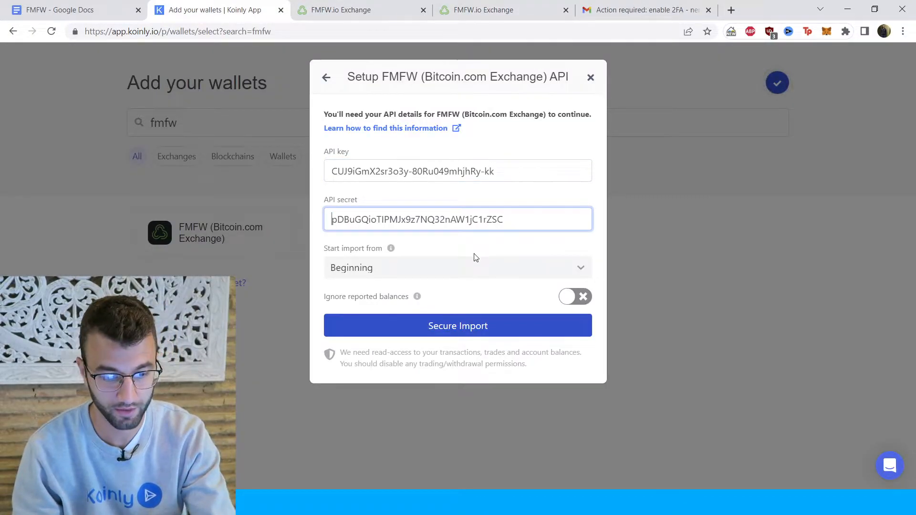
pyautogui.click(449, 333)
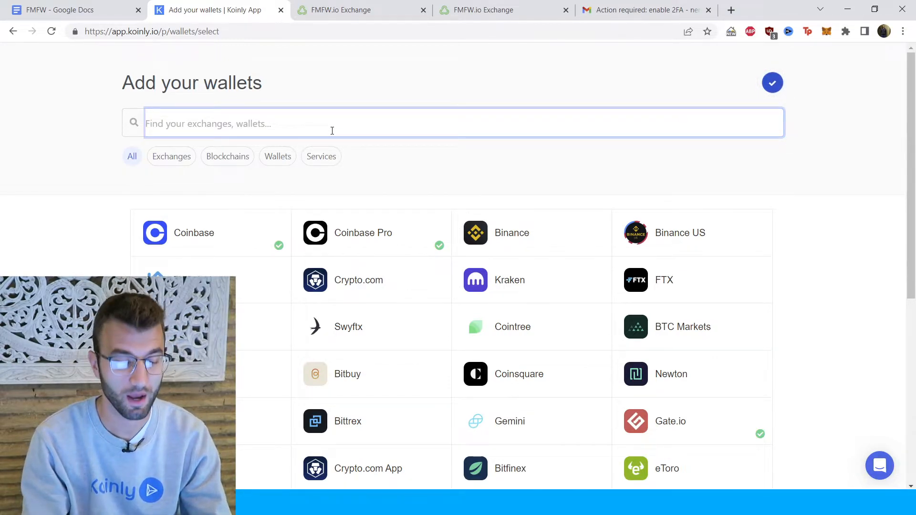
# - Find the FMFW exchange by searching for "fmfw" and add it as a wallet with import from file
pyautogui.write('fmfw')
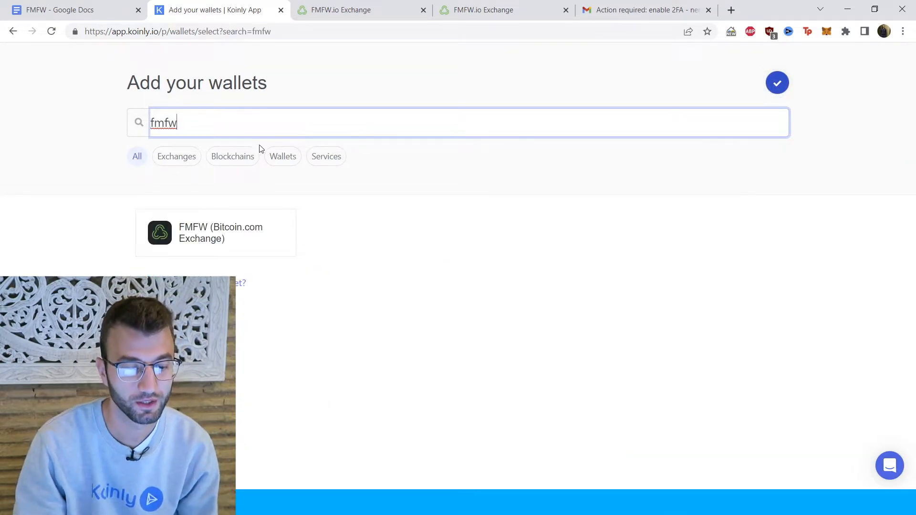
pyautogui.click(208, 232)
pyautogui.click(452, 309)
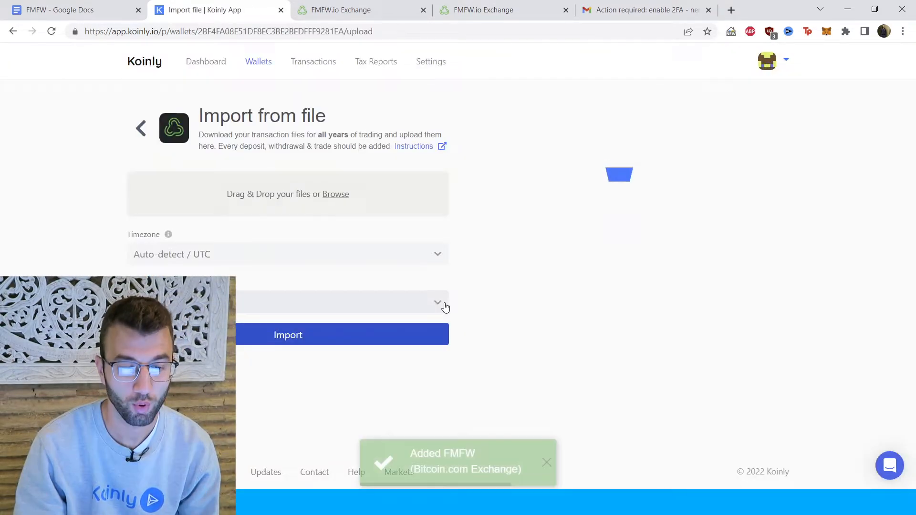
# - Switch to FMFW.io and open the wallet's Transactions History report
pyautogui.click(364, 10)
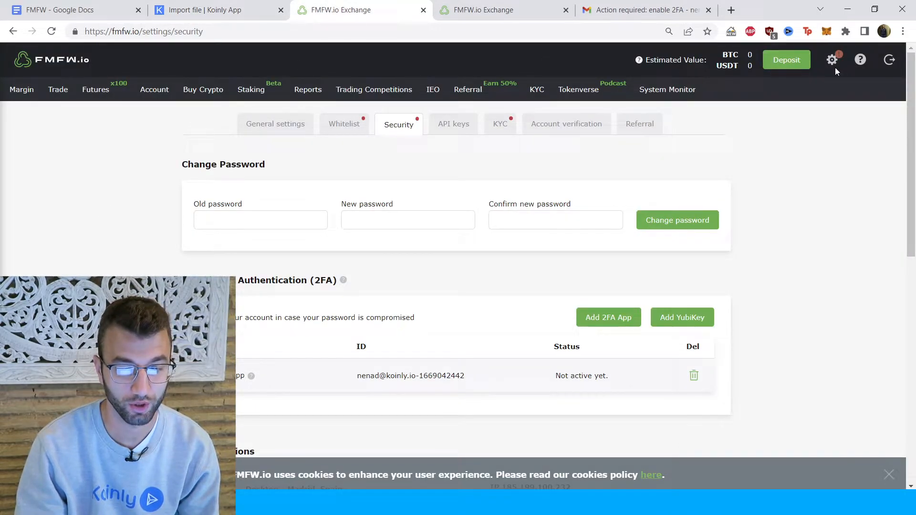
pyautogui.click(27, 89)
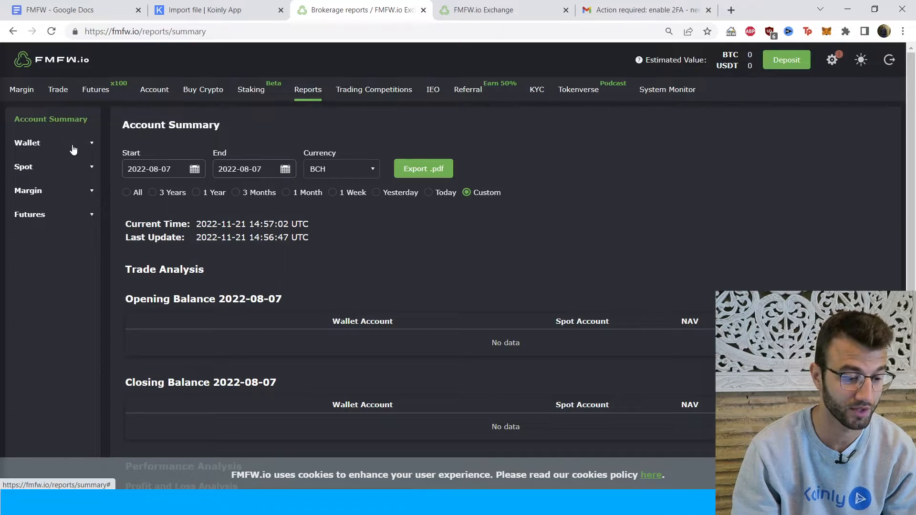
pyautogui.click(73, 149)
pyautogui.click(76, 168)
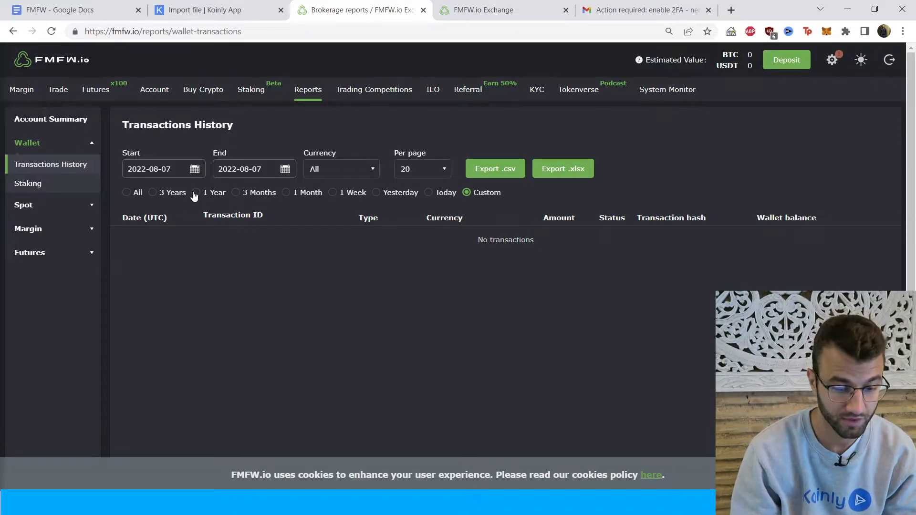
# - Set the transactions history report to a 1 Year period, all currencies and 1000 entries per page
pyautogui.click(196, 192)
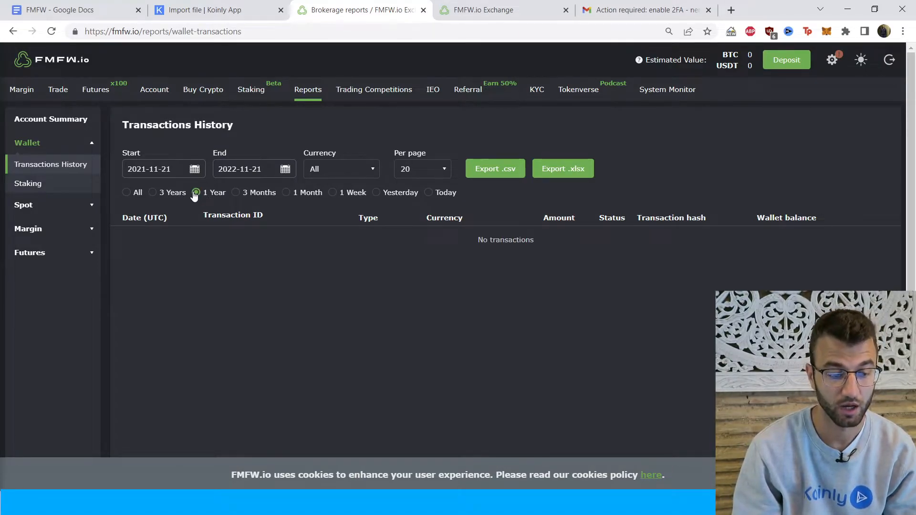
pyautogui.click(355, 170)
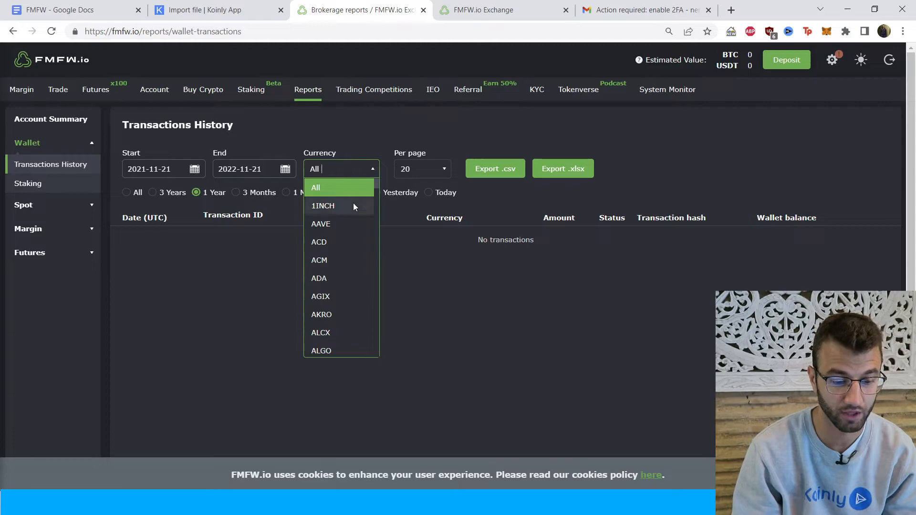
pyautogui.click(337, 187)
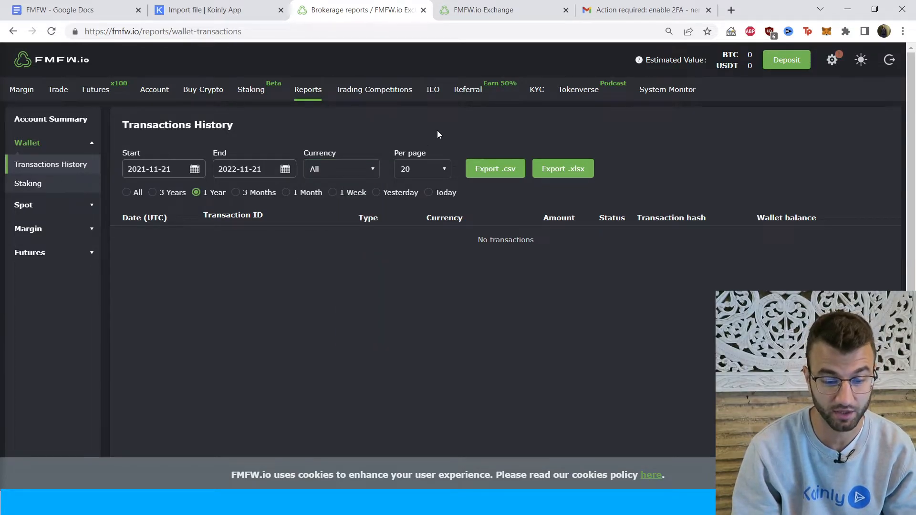
pyautogui.click(448, 168)
pyautogui.click(430, 241)
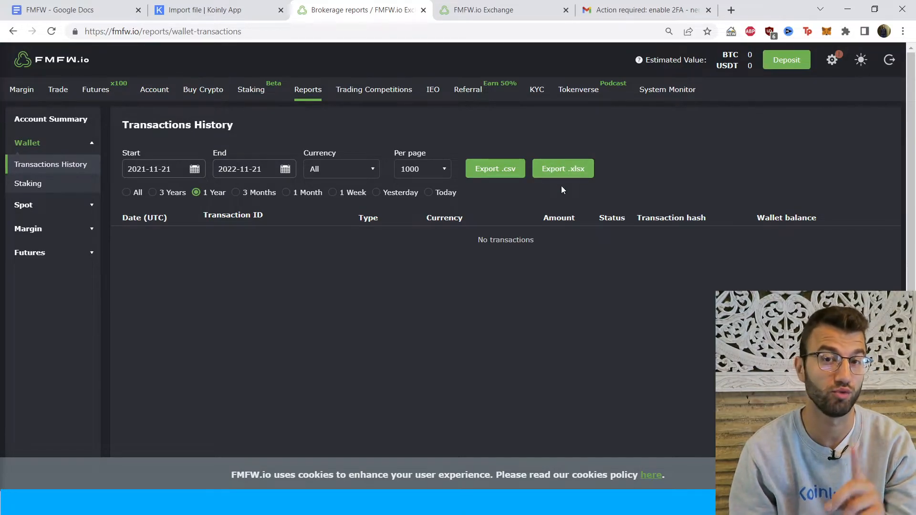
# - Look through the wallet staking report and the spot, margin and futures trade reports
pyautogui.click(39, 185)
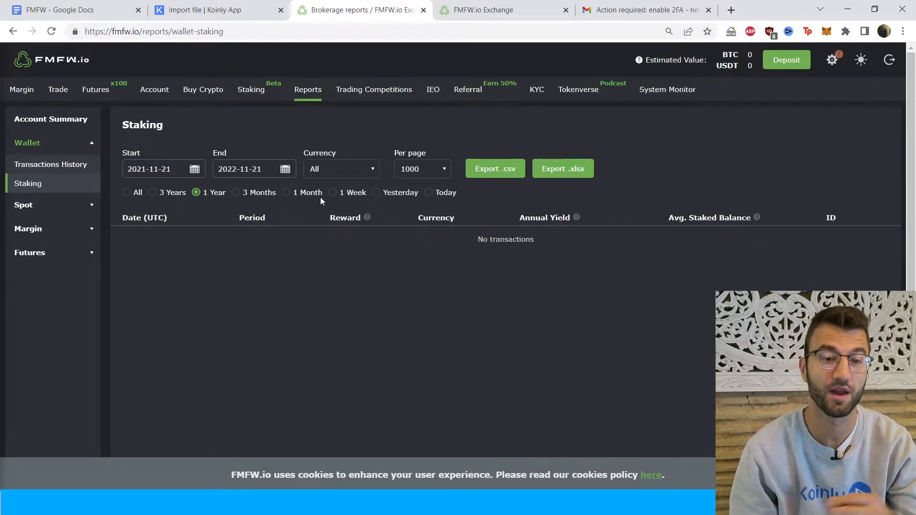
pyautogui.click(20, 208)
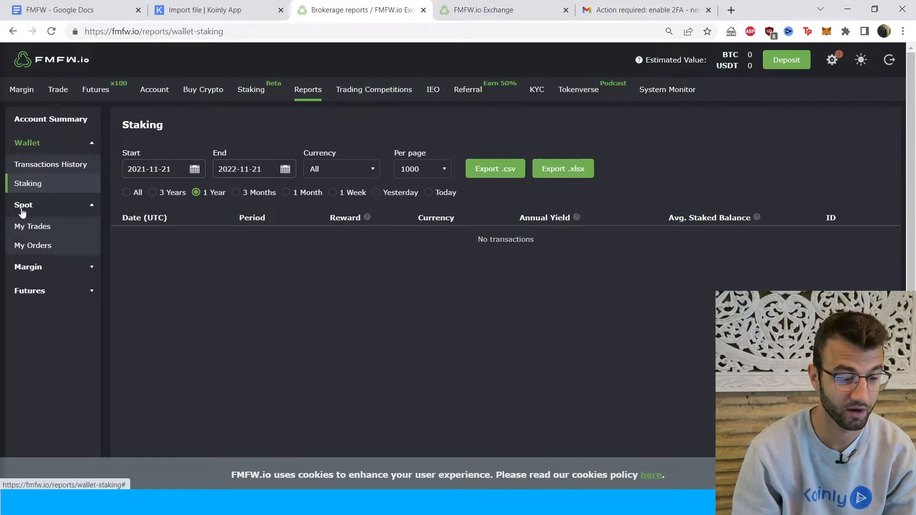
pyautogui.click(39, 230)
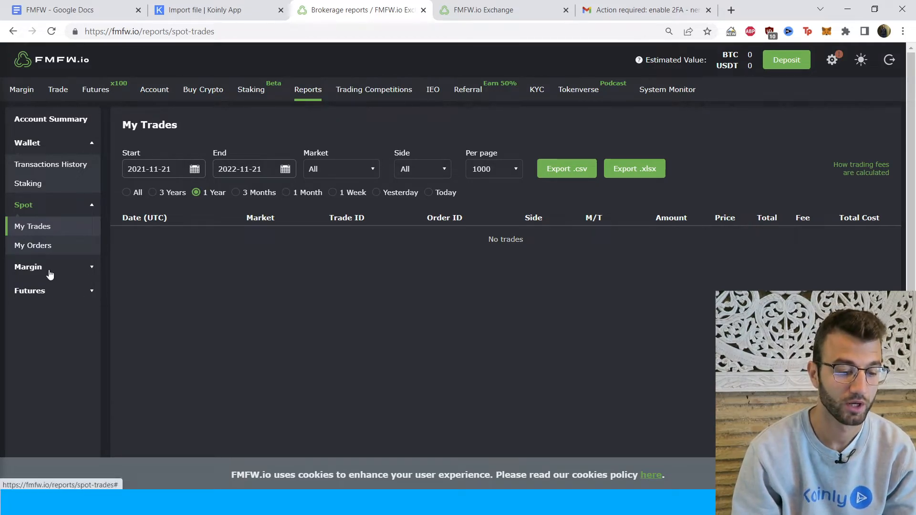
pyautogui.click(50, 274)
pyautogui.click(67, 327)
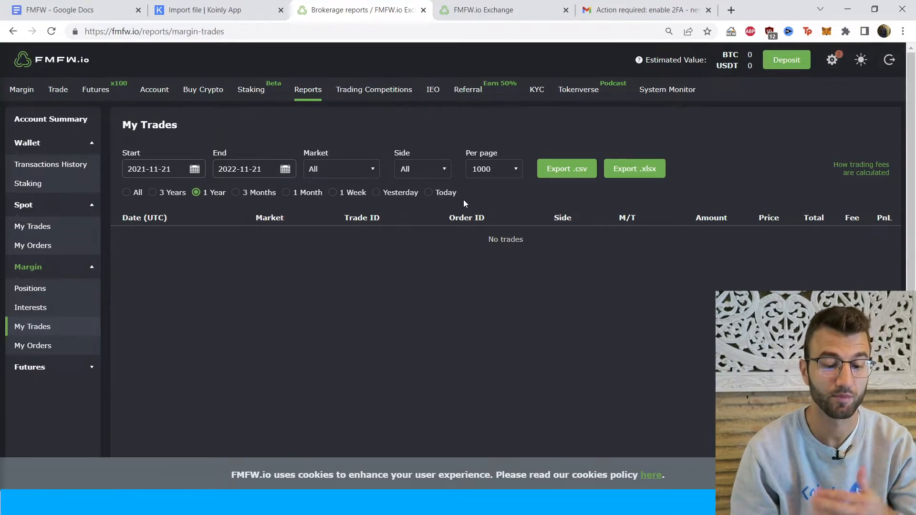
pyautogui.click(36, 367)
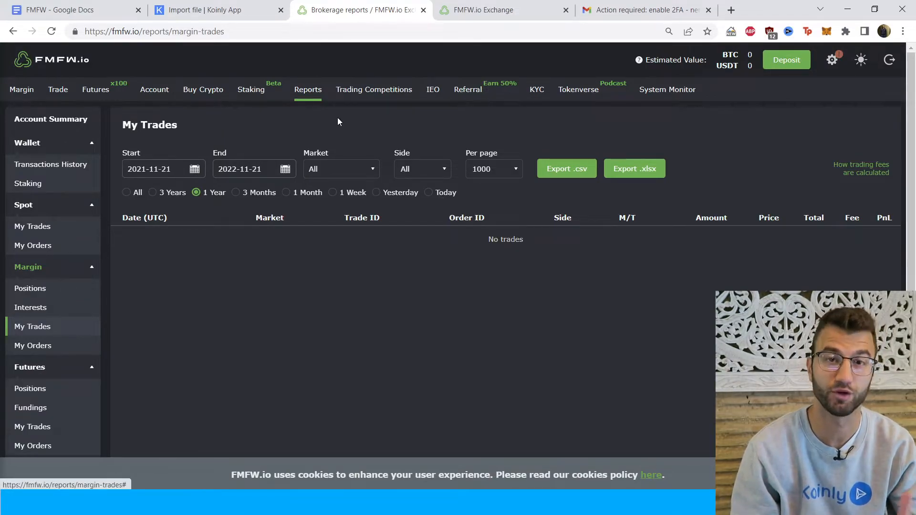
pyautogui.scroll(-3, 81, 329)
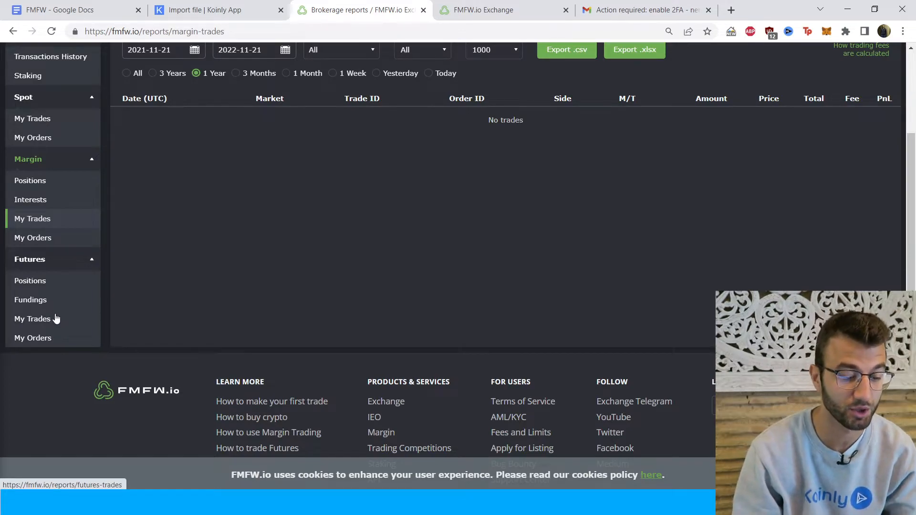
pyautogui.click(71, 325)
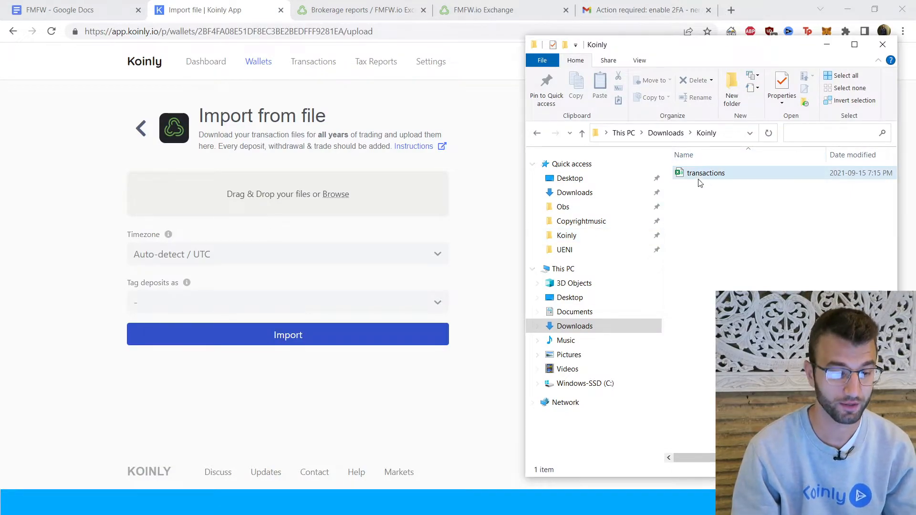
# - Add the transactions.csv file to Koinly's FMFW file import and import it with the default timezone
pyautogui.click(686, 175)
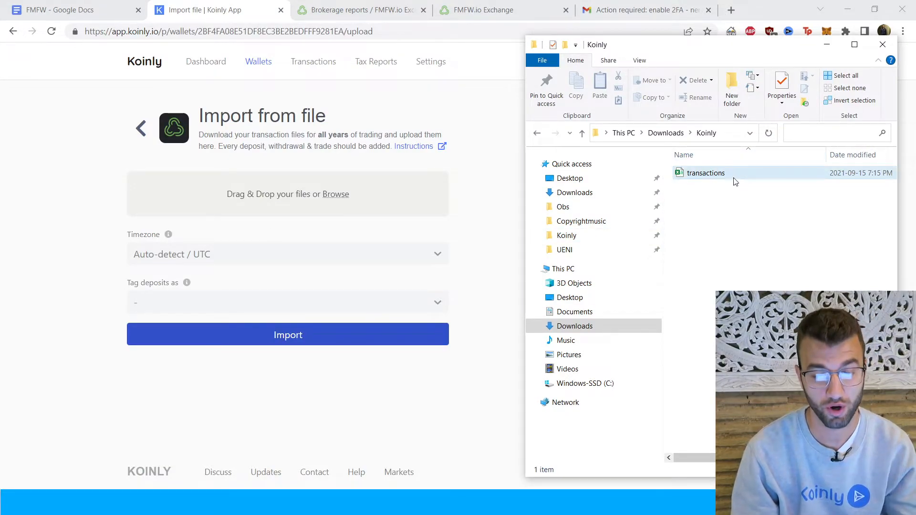
pyautogui.moveTo(720, 175); pyautogui.dragTo(335, 178)
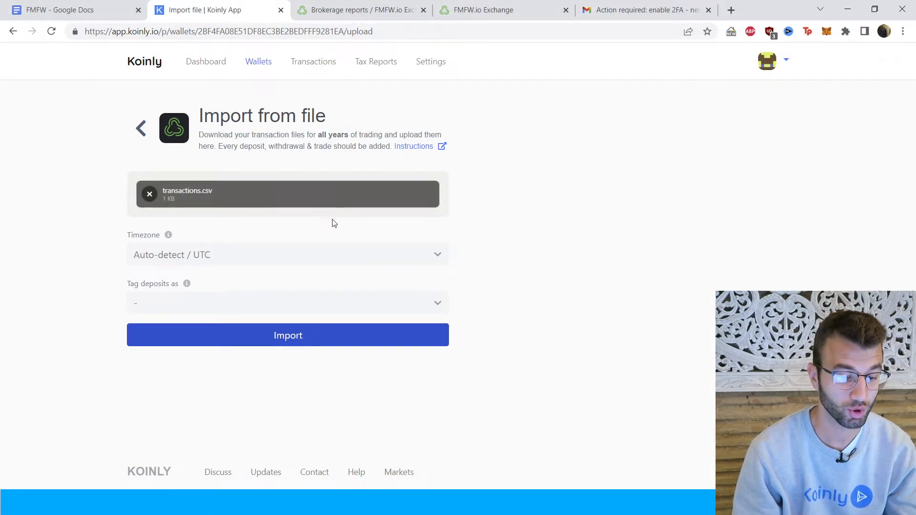
pyautogui.click(330, 345)
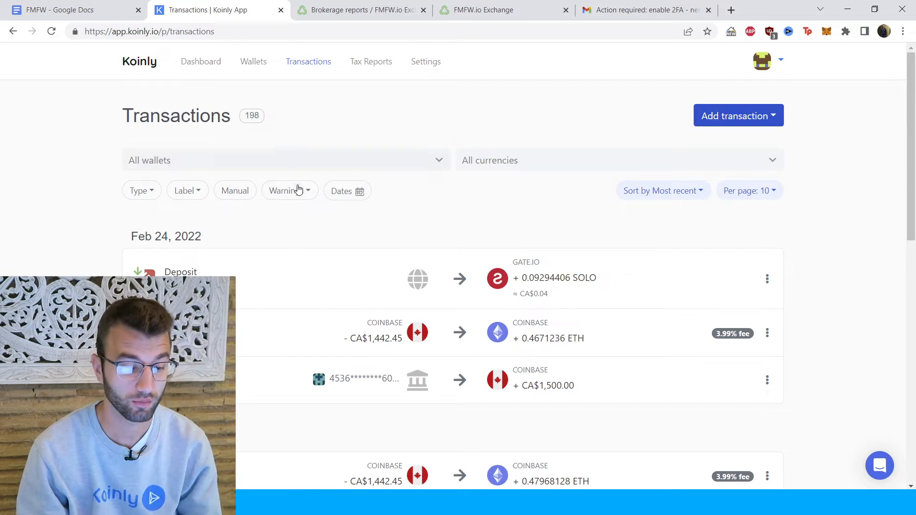
# - Review the Koinly transactions up to page 3 and the 2022 tax report summary
pyautogui.scroll(-11, 392, 221)
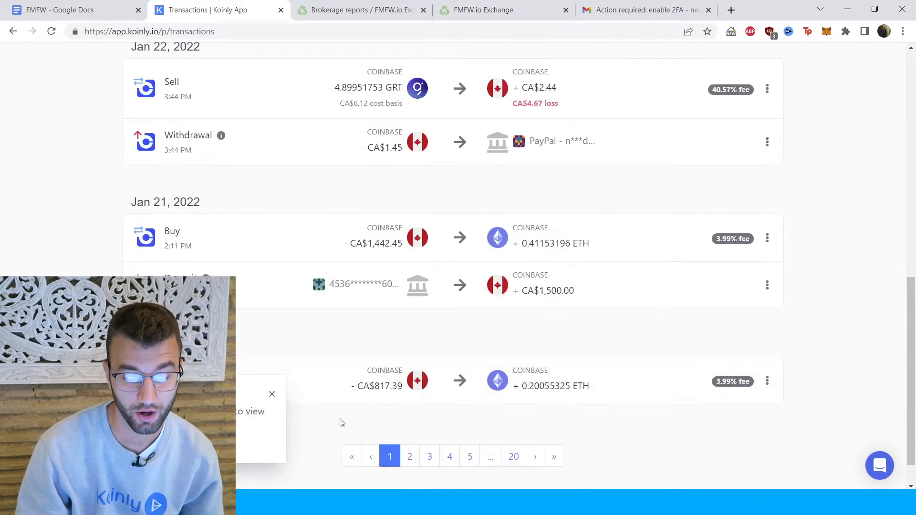
pyautogui.click(429, 457)
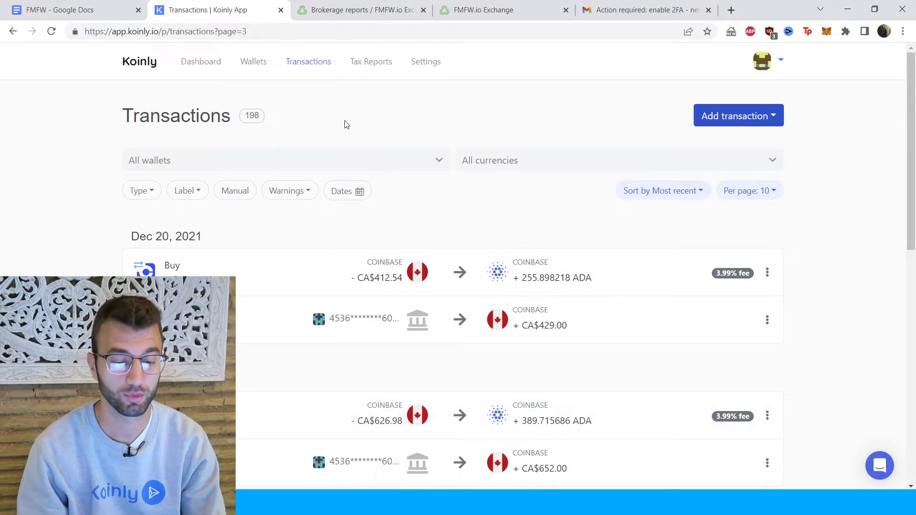
pyautogui.click(367, 69)
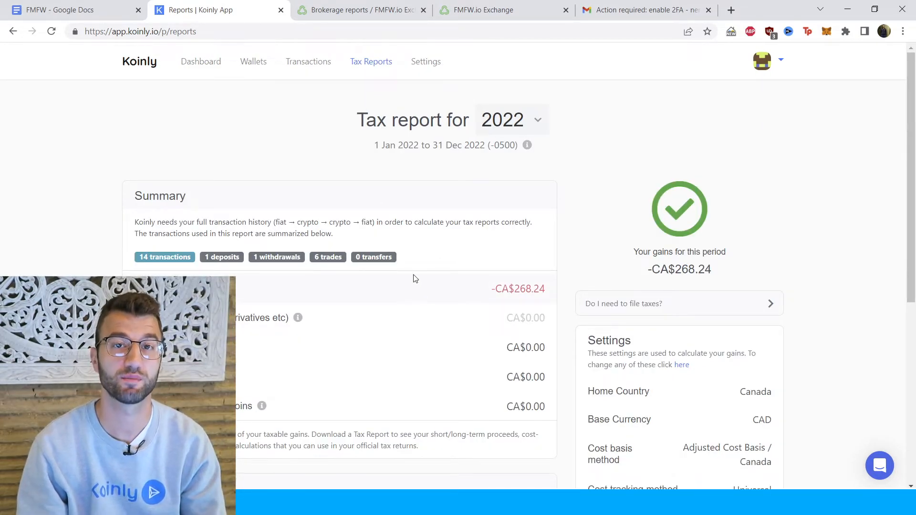
pyautogui.scroll(-3, 413, 268)
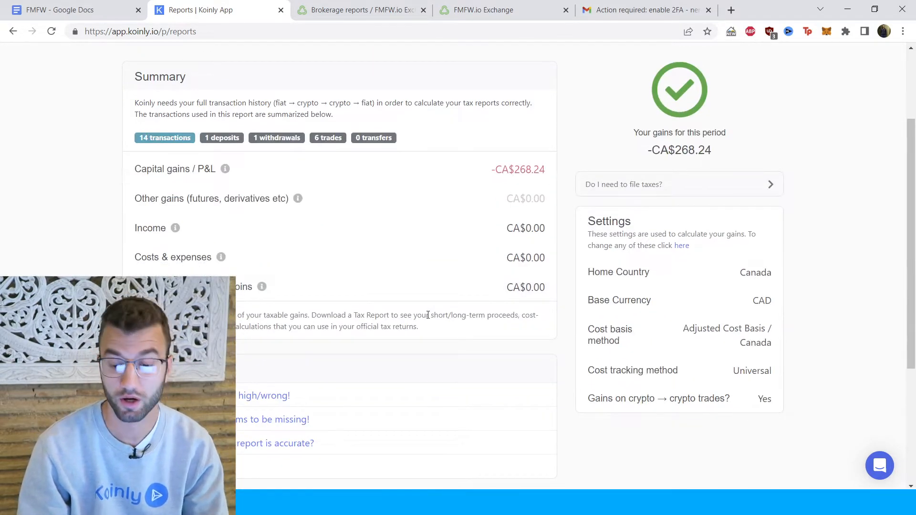
pyautogui.scroll(-3, 420, 312)
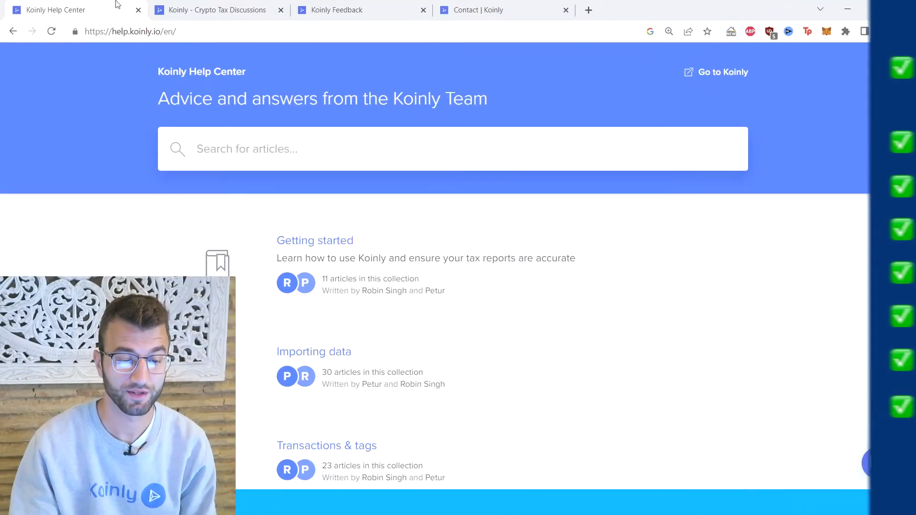
# - View the Koinly discussion forum, the feedback roadmap and the contact page for support options
pyautogui.moveTo(157, 6)
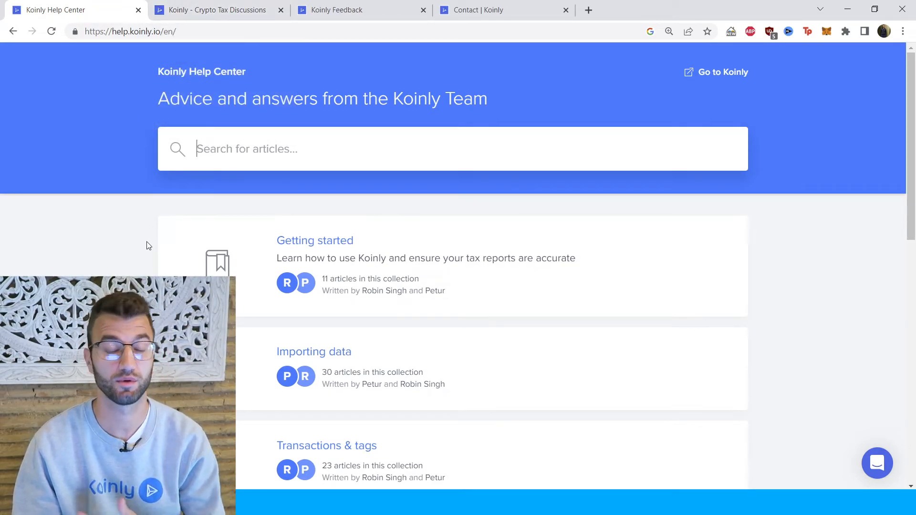
pyautogui.click(231, 5)
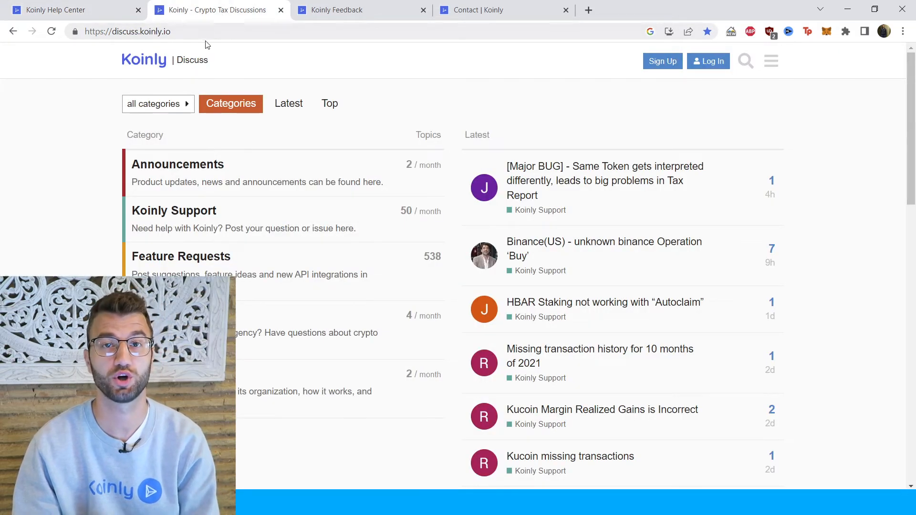
pyautogui.click(336, 12)
pyautogui.scroll(-1, 466, 257)
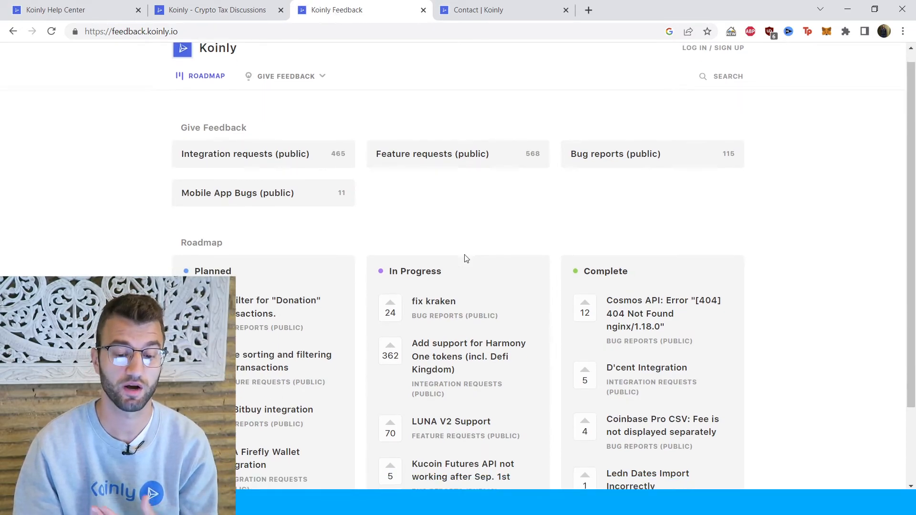
pyautogui.click(497, 11)
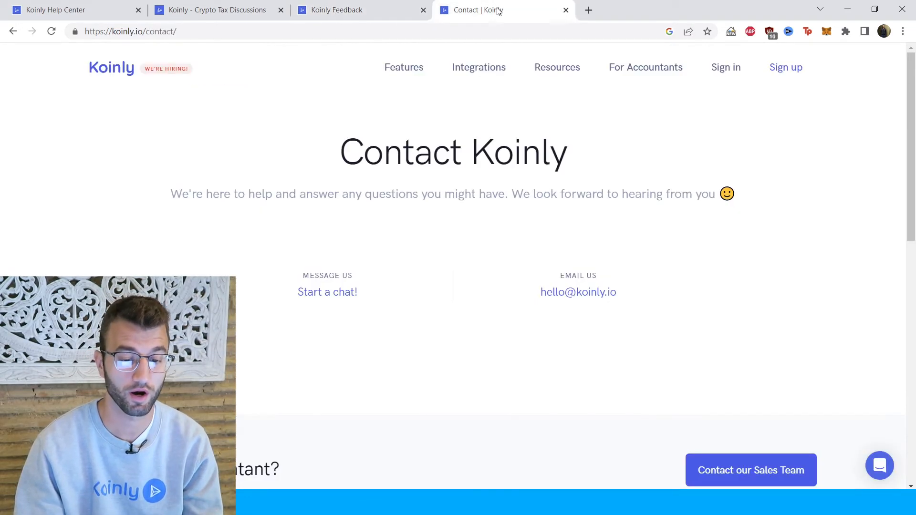